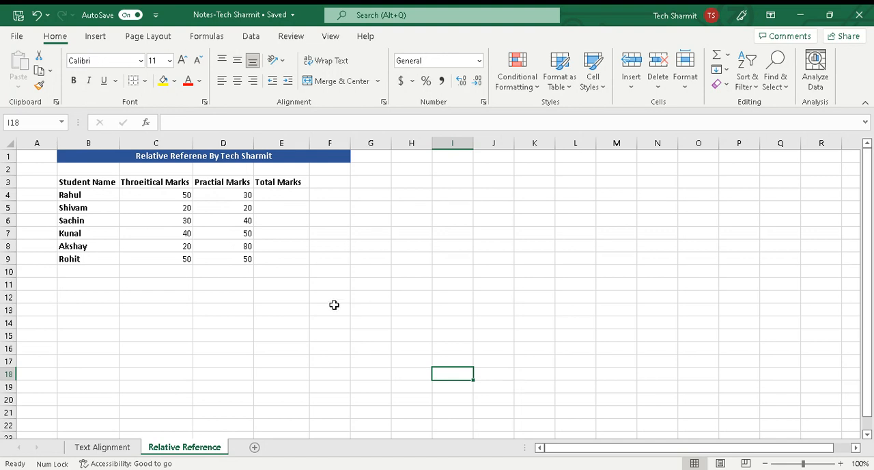
Examine the student names, theoretical marks and practical marks in rows 3 to 9 of the table
{"action": "left_click", "coordinate": [113, 182]}
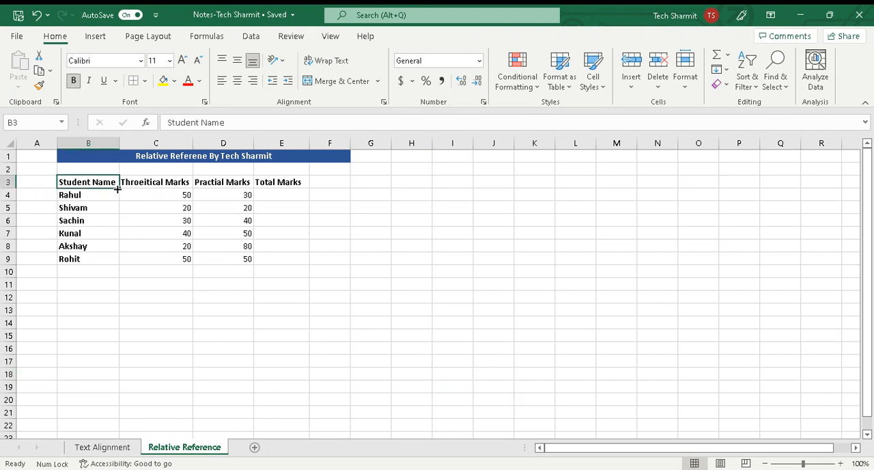
{"action": "left_click_drag", "start_coordinate": [86, 197], "coordinate": [88, 253]}
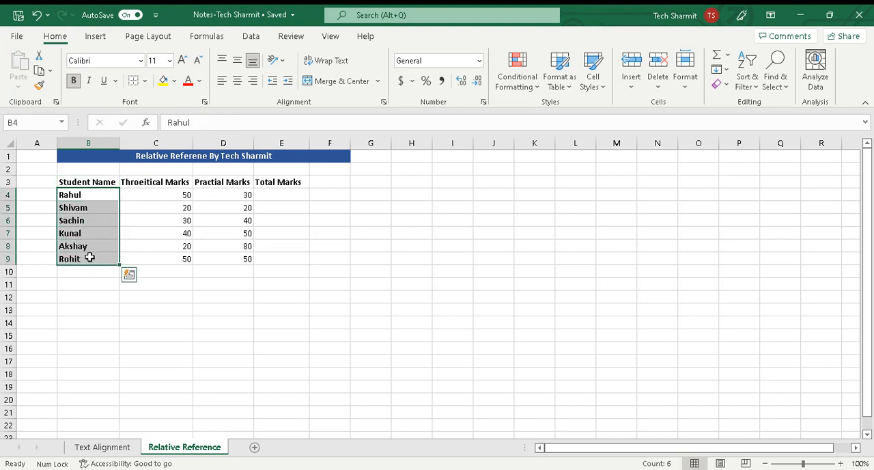
{"action": "left_click", "coordinate": [146, 195]}
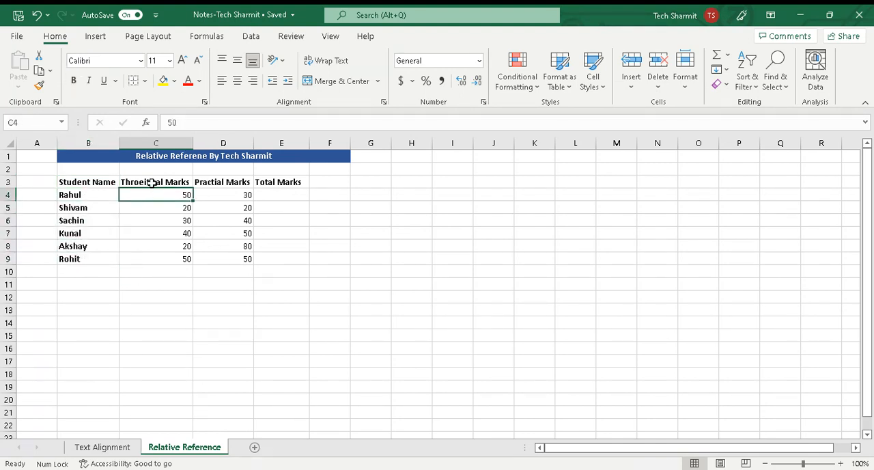
{"action": "left_click", "coordinate": [152, 183]}
{"action": "left_click_drag", "start_coordinate": [160, 195], "coordinate": [161, 255]}
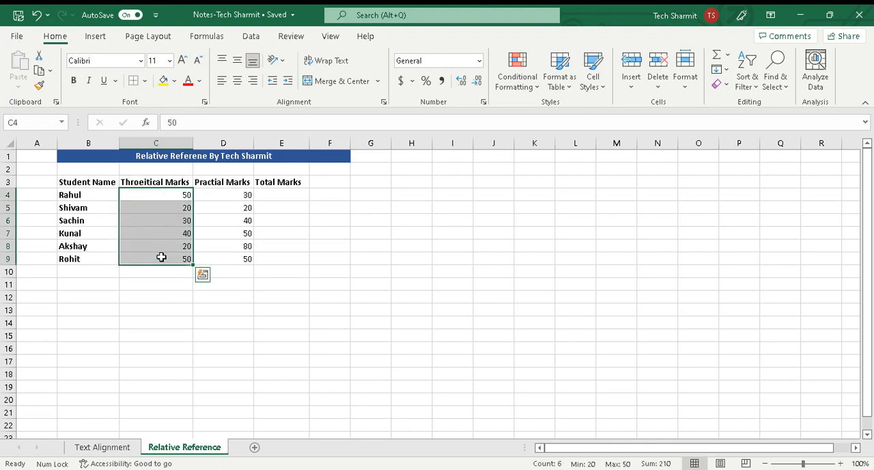
{"action": "left_click", "coordinate": [222, 198]}
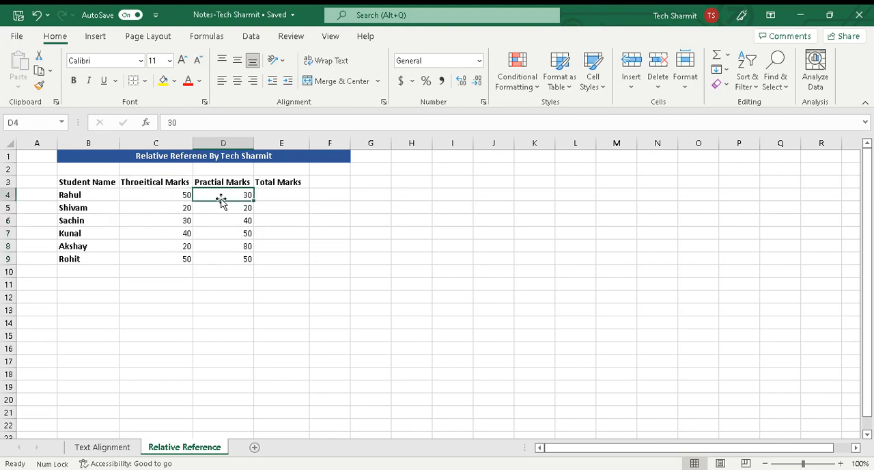
{"action": "left_click_drag", "start_coordinate": [225, 193], "coordinate": [231, 255]}
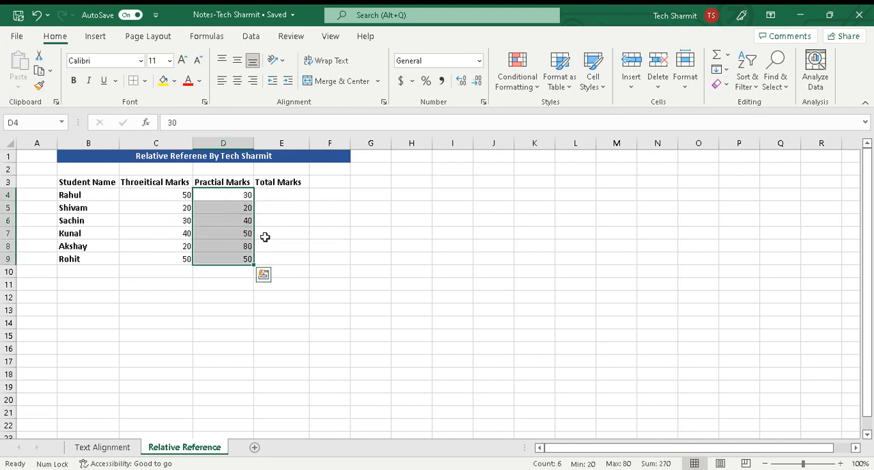
{"action": "left_click", "coordinate": [265, 237]}
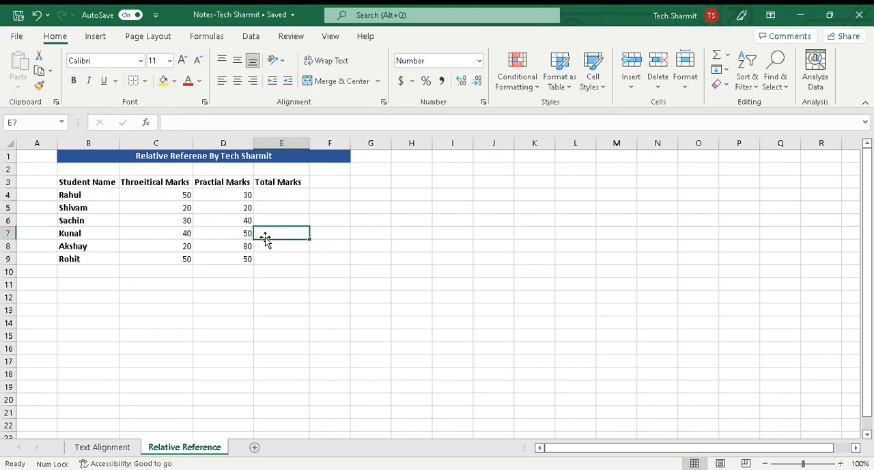
Review the marks in C4 and D4 that have to be added for the Total Marks cell E4
{"action": "left_click", "coordinate": [282, 198]}
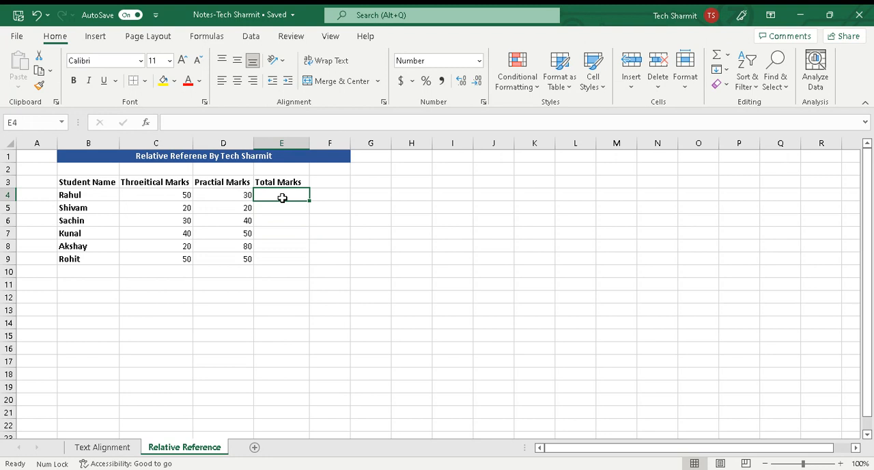
{"action": "left_click", "coordinate": [183, 195]}
{"action": "left_click", "coordinate": [217, 198]}
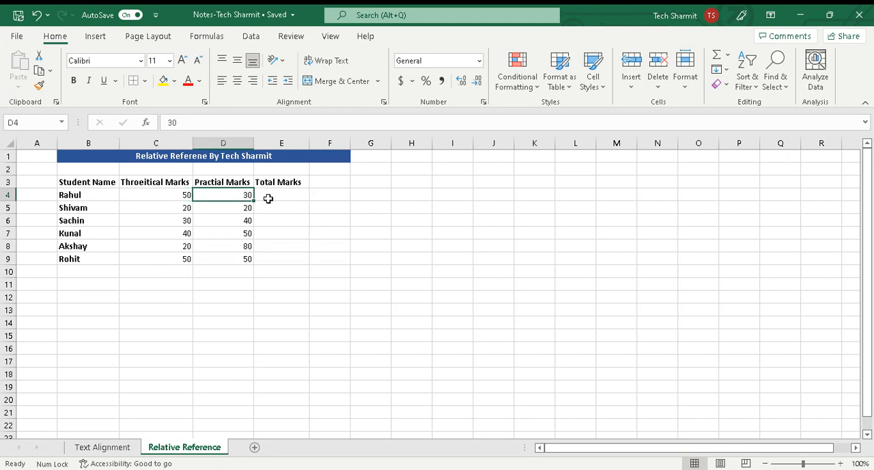
{"action": "left_click", "coordinate": [269, 198]}
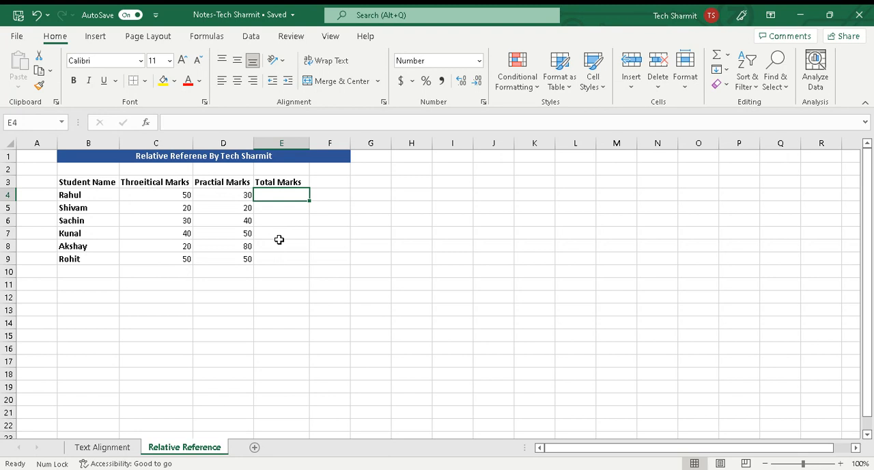
{"action": "left_click", "coordinate": [280, 243]}
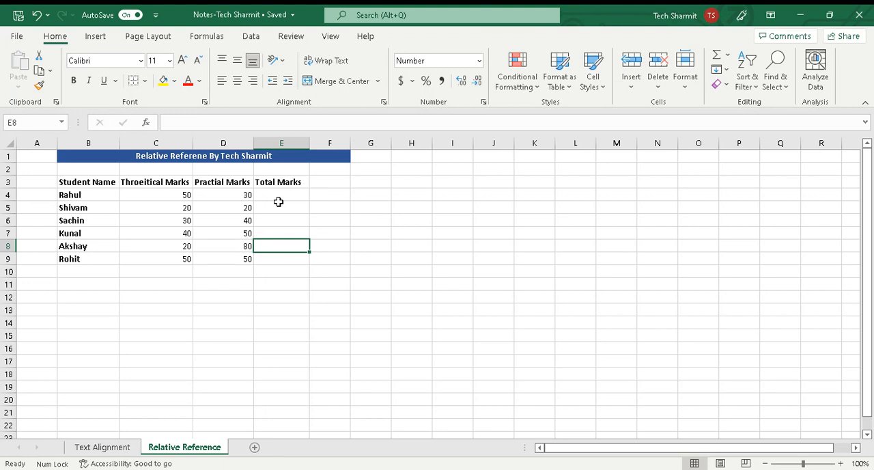
{"action": "left_click", "coordinate": [177, 197]}
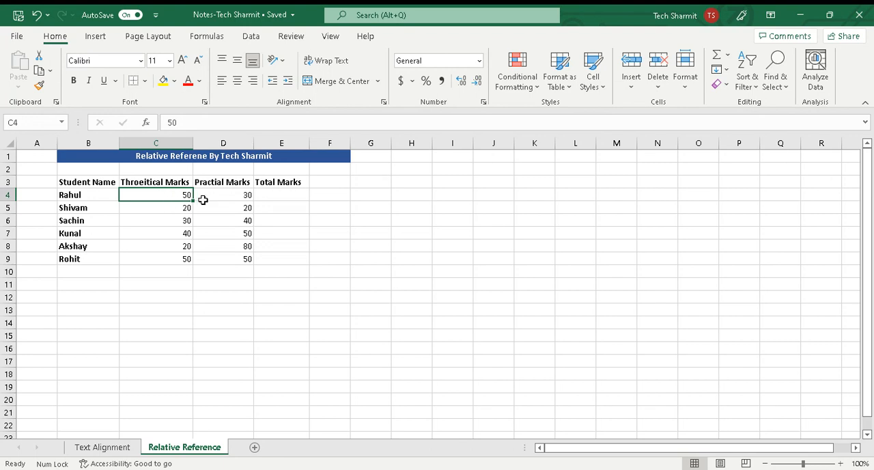
{"action": "left_click", "coordinate": [222, 198]}
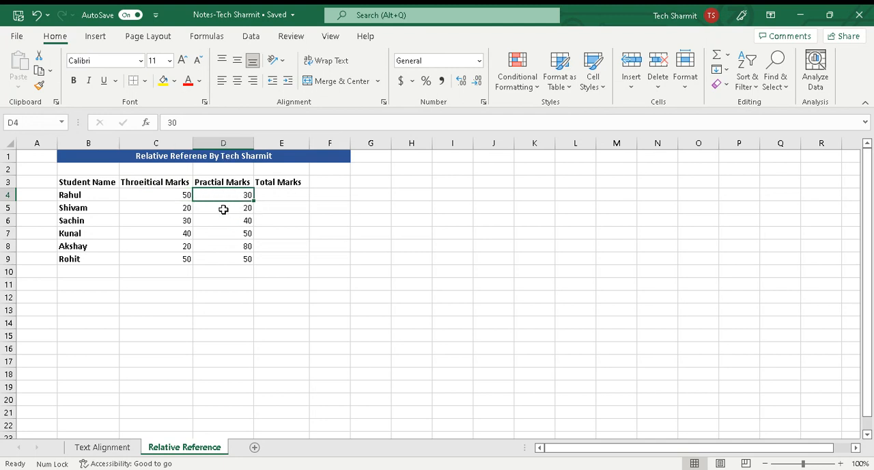
{"action": "left_click", "coordinate": [234, 231]}
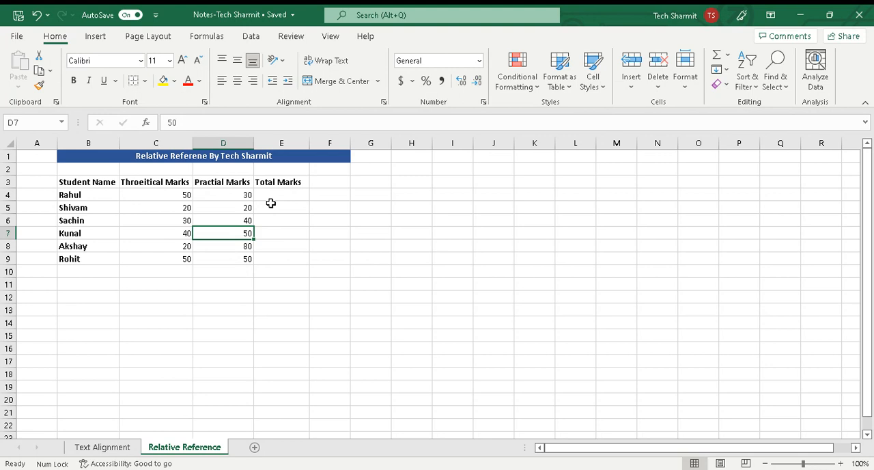
Enter the formula =C4+D4 in cell E4 to total the first student's theoretical and practical marks
{"action": "left_click", "coordinate": [275, 196]}
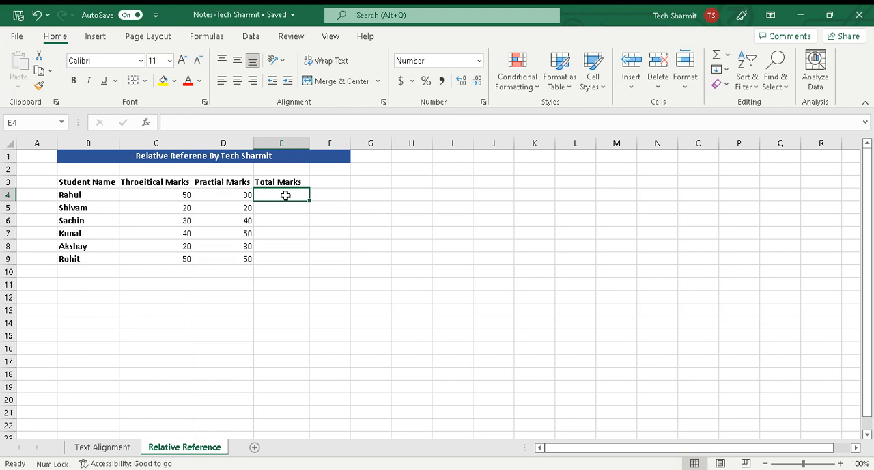
{"action": "type", "text": "="}
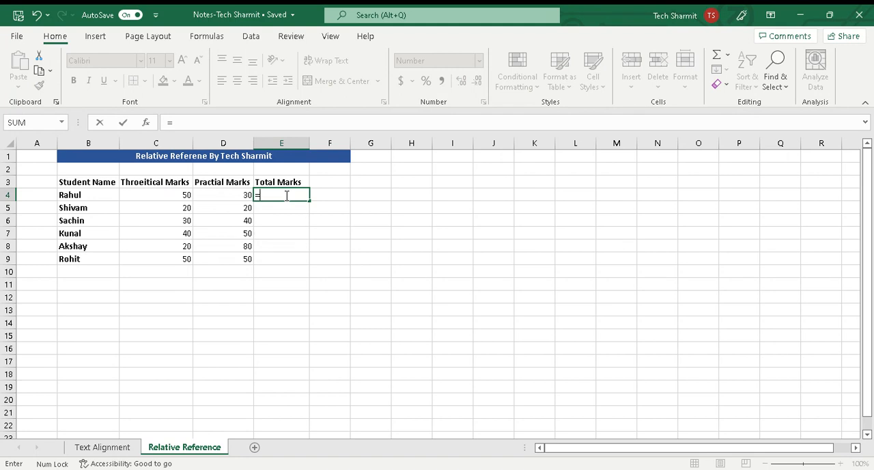
{"action": "type", "text": "C4+"}
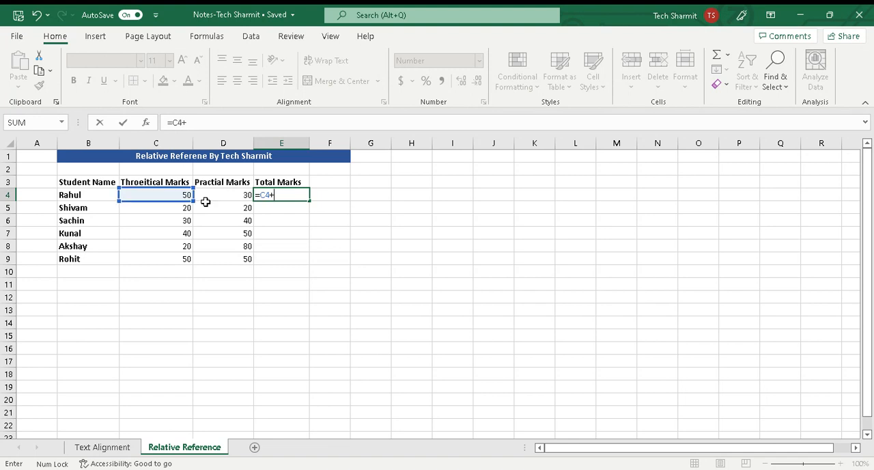
{"action": "type", "text": "D4"}
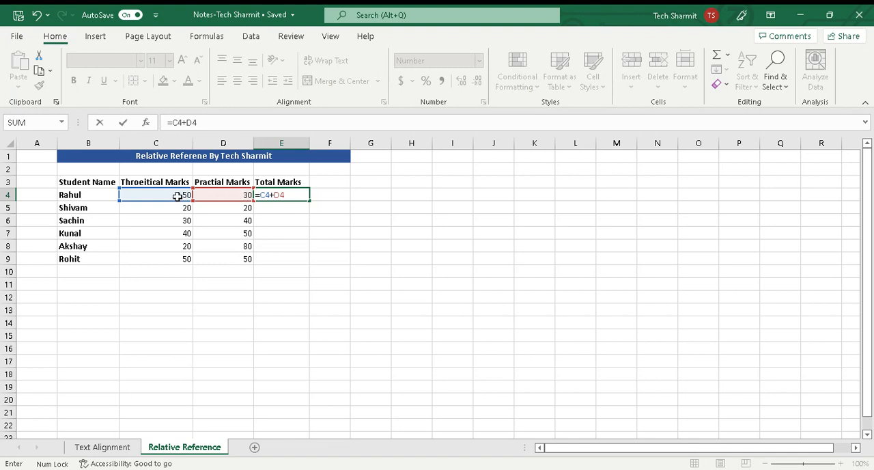
{"action": "key", "text": "Return"}
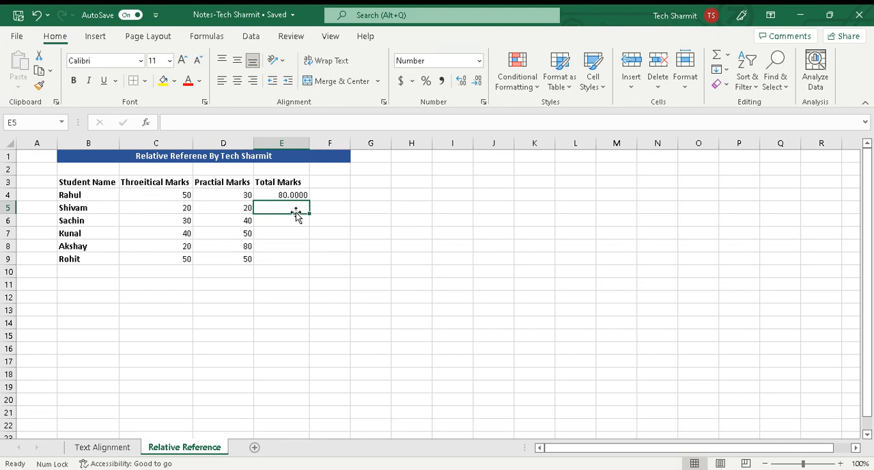
Fill the E4 formula down through E9 to total the marks of the remaining students
{"action": "left_click", "coordinate": [330, 206]}
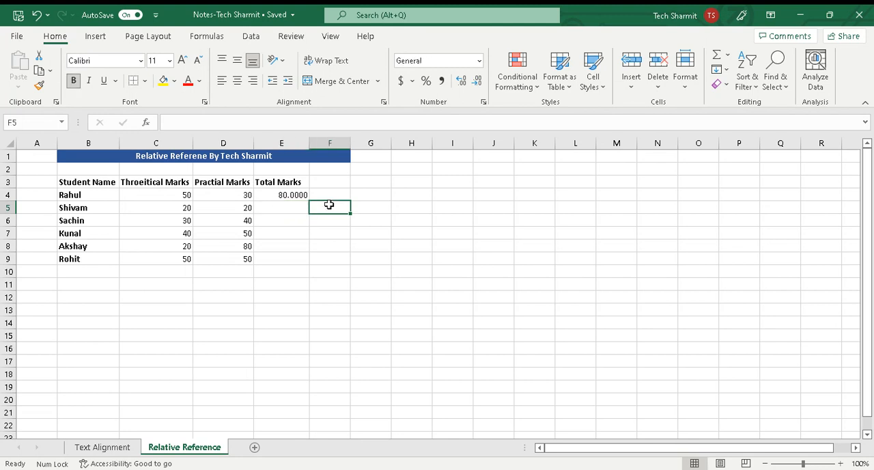
{"action": "left_click", "coordinate": [293, 193]}
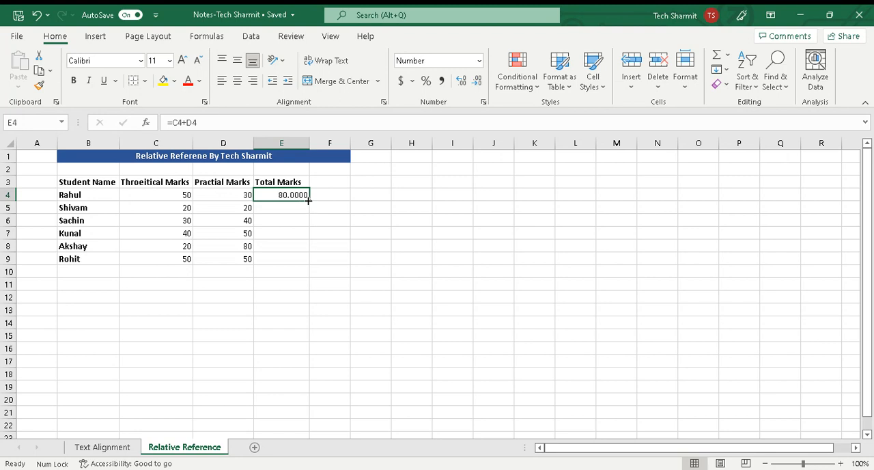
{"action": "left_click_drag", "start_coordinate": [311, 200], "coordinate": [311, 264]}
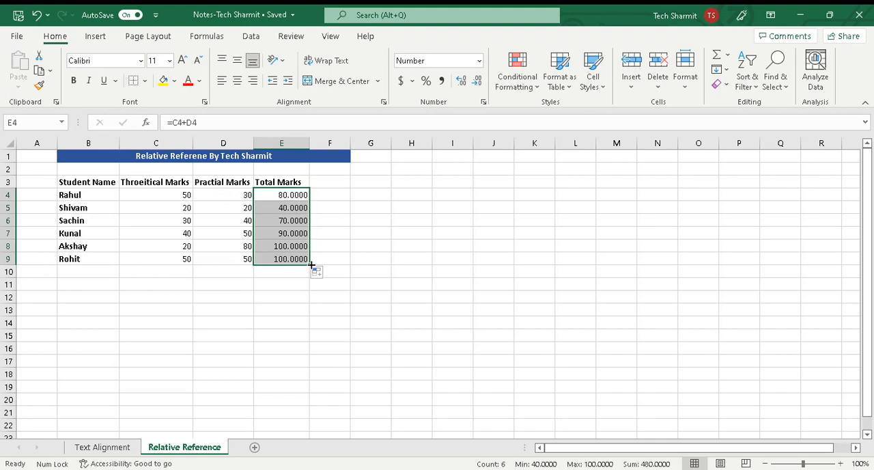
{"action": "left_click", "coordinate": [337, 243]}
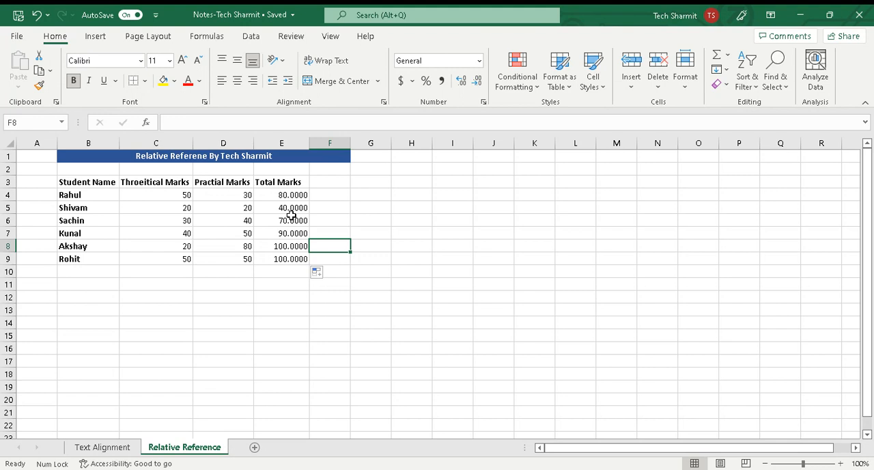
Undo the formula fill in the Total Marks column and clear the formula from cell E4
{"action": "key", "text": "ctrl+z"}
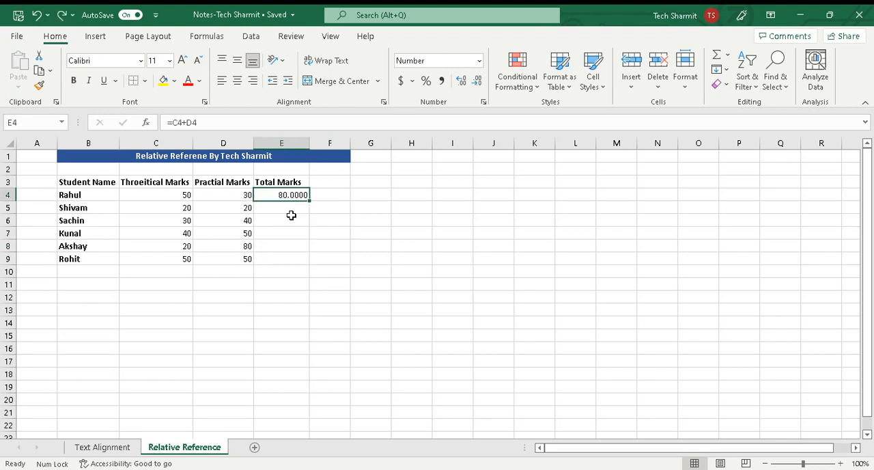
{"action": "left_click", "coordinate": [395, 205]}
{"action": "left_click", "coordinate": [288, 195]}
{"action": "key", "text": "BackSpace"}
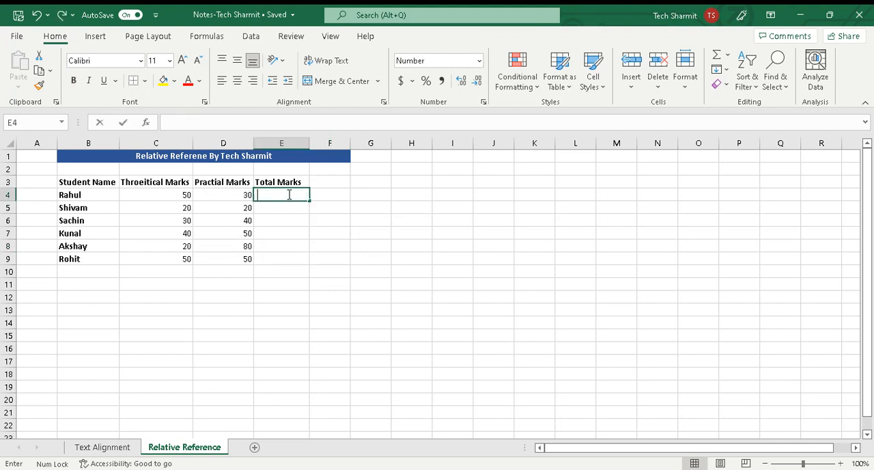
{"action": "left_click", "coordinate": [355, 208]}
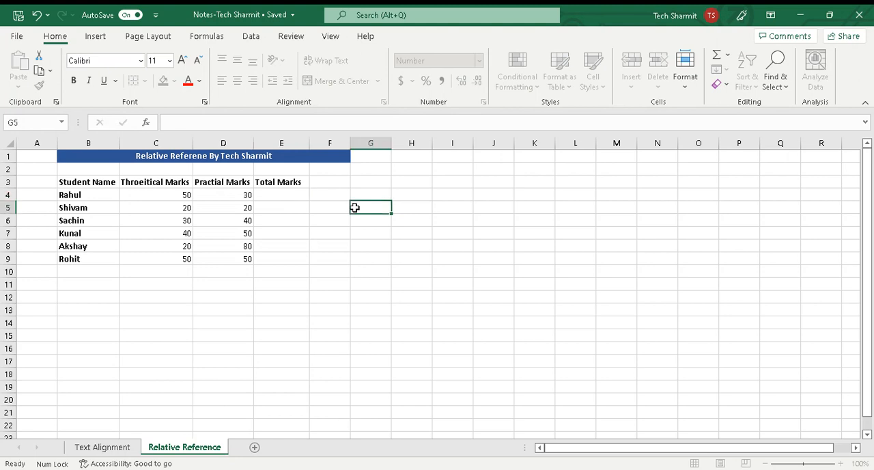
Enter the relative formula =C4+D4 into the whole range E4:E9 at once
{"action": "left_click", "coordinate": [291, 196]}
{"action": "left_click_drag", "start_coordinate": [291, 196], "coordinate": [294, 260]}
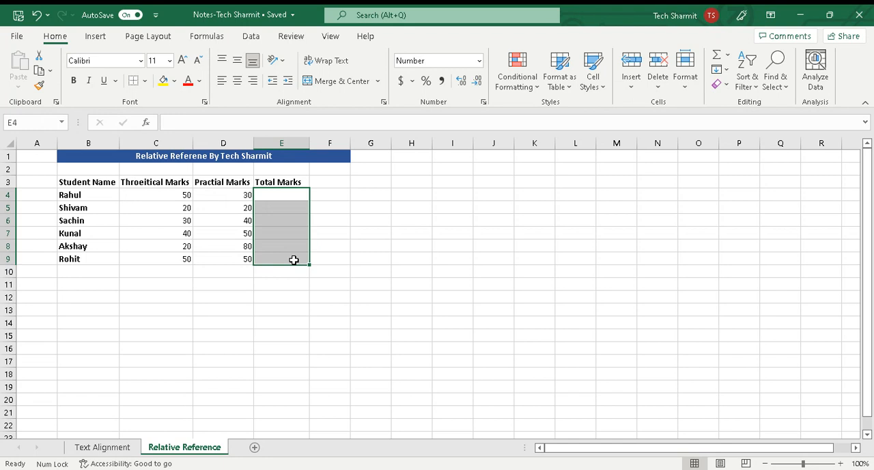
{"action": "type", "text": "="}
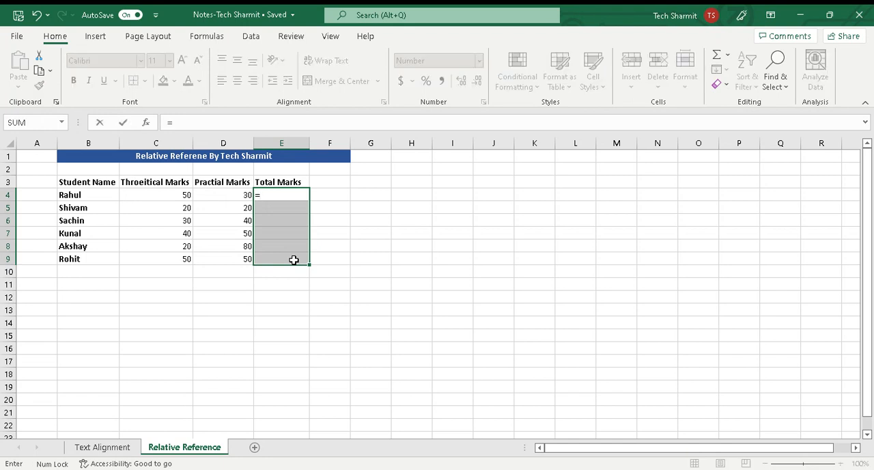
{"action": "type", "text": "C4+"}
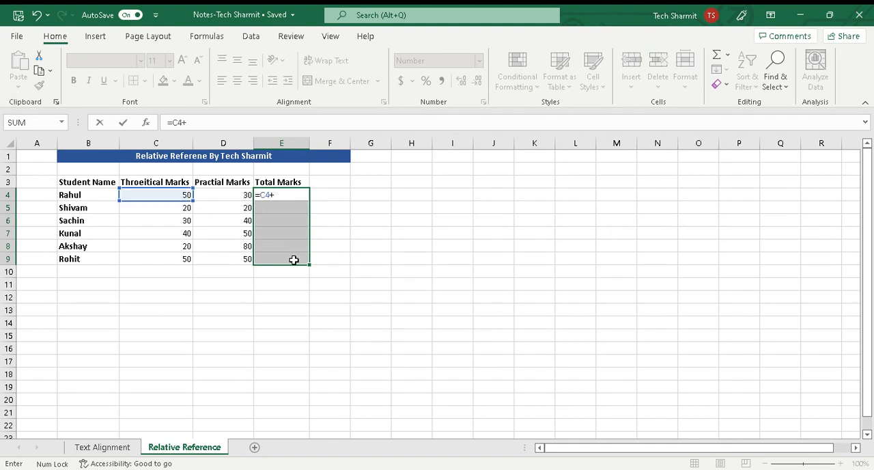
{"action": "type", "text": "D4"}
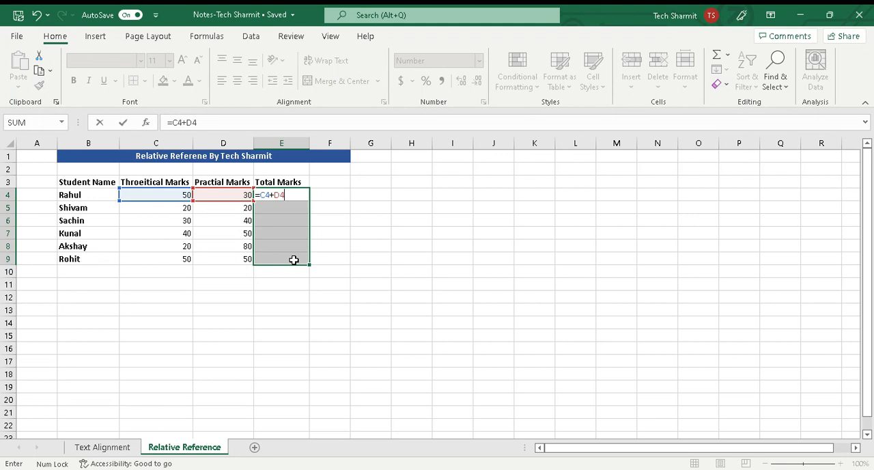
{"action": "key", "text": "ctrl+Return"}
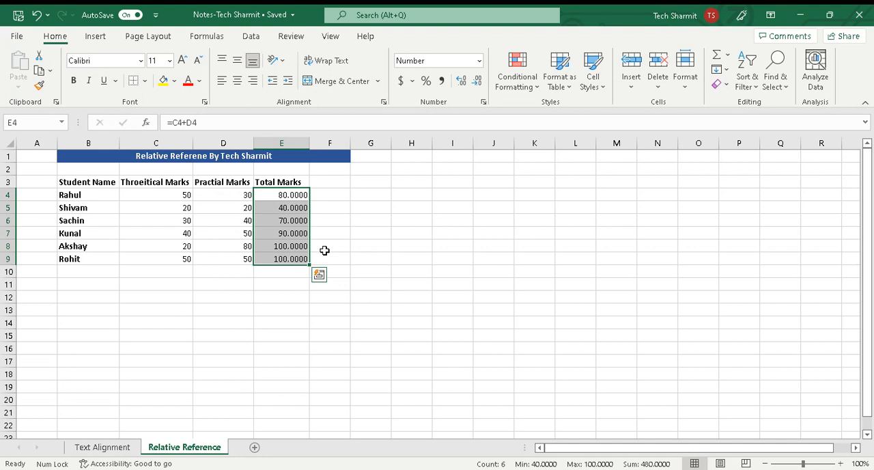
{"action": "left_click", "coordinate": [348, 244]}
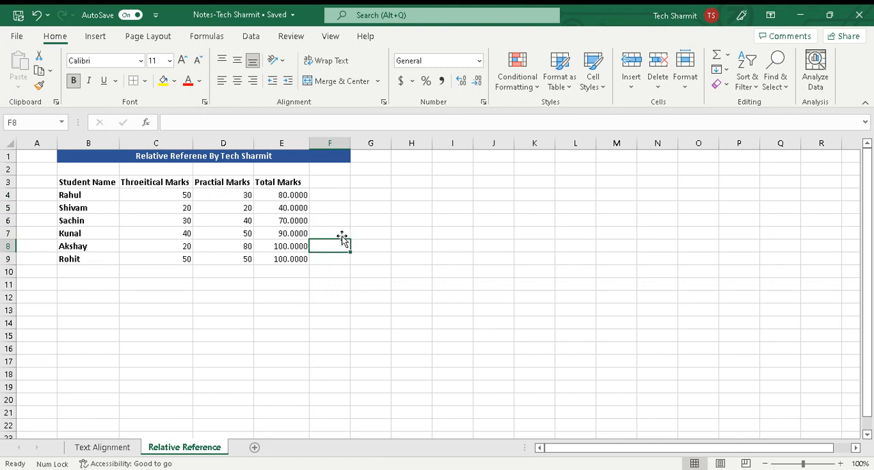
Compare the formulas in E4 and E5, and display the sheet's formulas instead of their results
{"action": "left_click", "coordinate": [299, 198]}
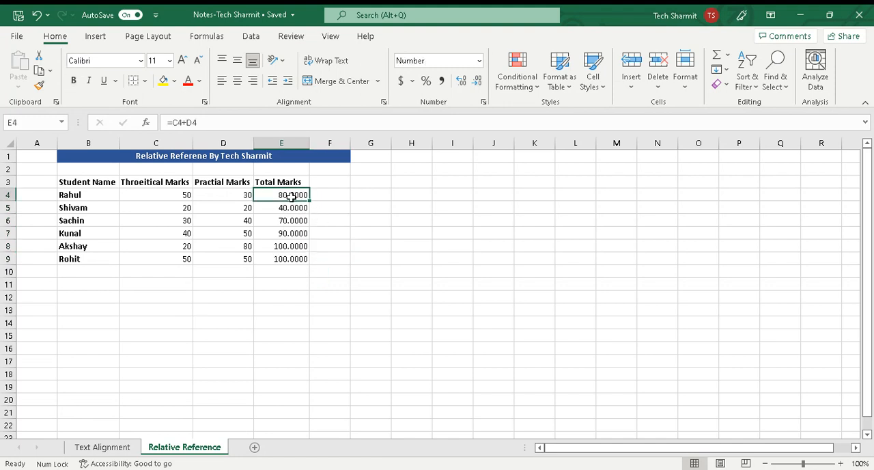
{"action": "left_click", "coordinate": [291, 208]}
{"action": "left_click", "coordinate": [296, 194]}
{"action": "left_click", "coordinate": [295, 209]}
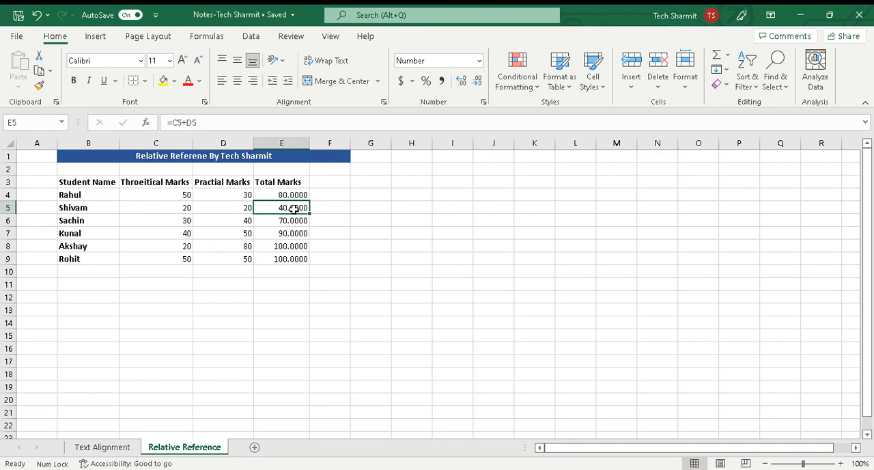
{"action": "key", "text": "ctrl+grave"}
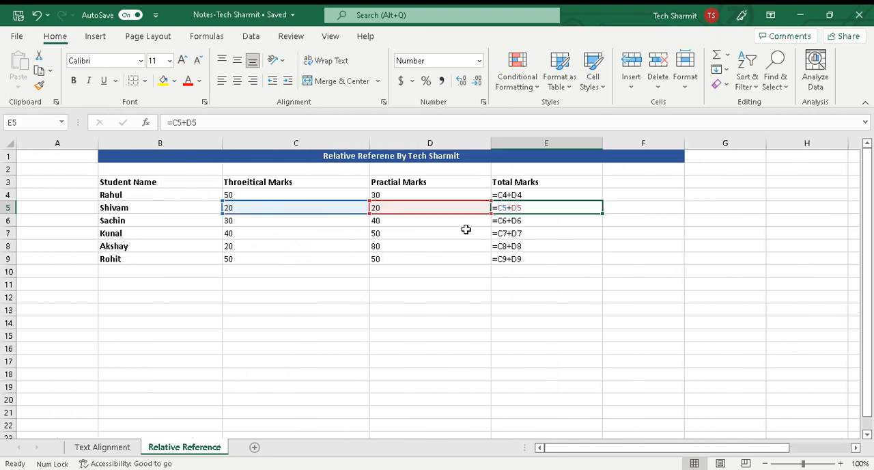
Compare the row references in the Total Marks formulas from E4 to E9, and return the sheet to showing results
{"action": "left_click", "coordinate": [522, 224]}
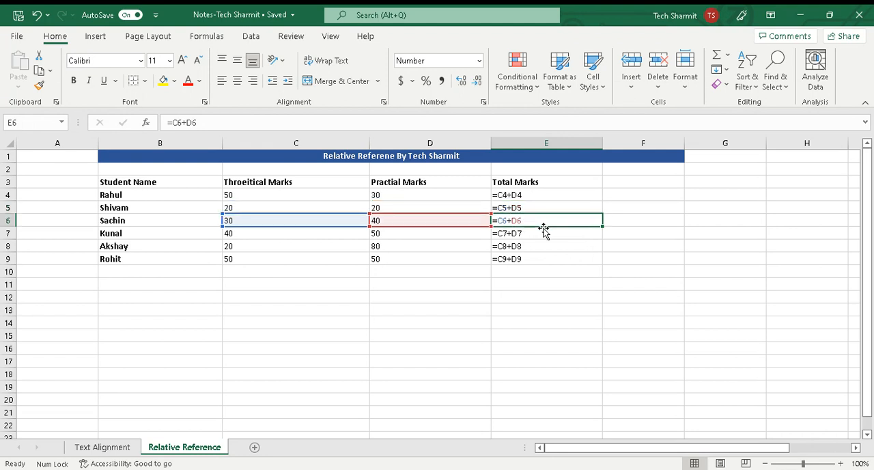
{"action": "left_click", "coordinate": [528, 237]}
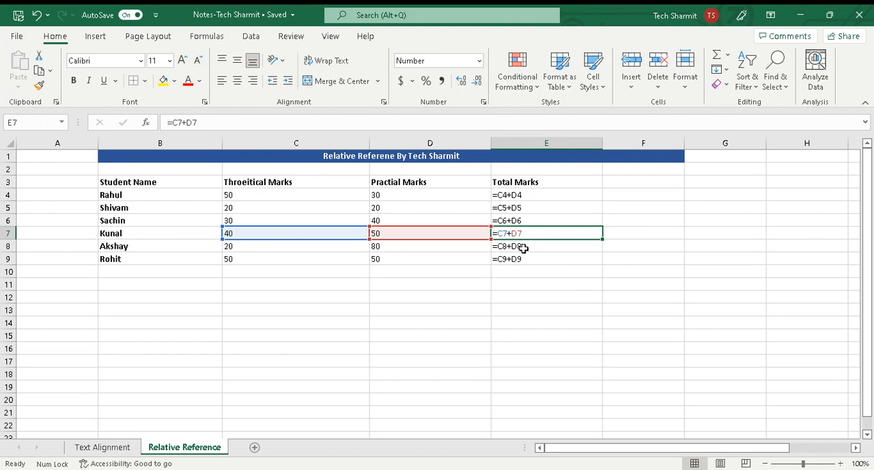
{"action": "left_click", "coordinate": [523, 248]}
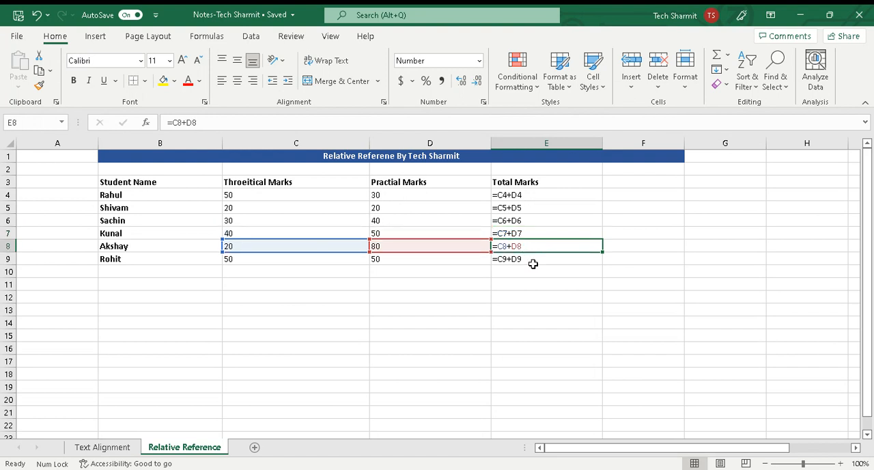
{"action": "left_click", "coordinate": [537, 216]}
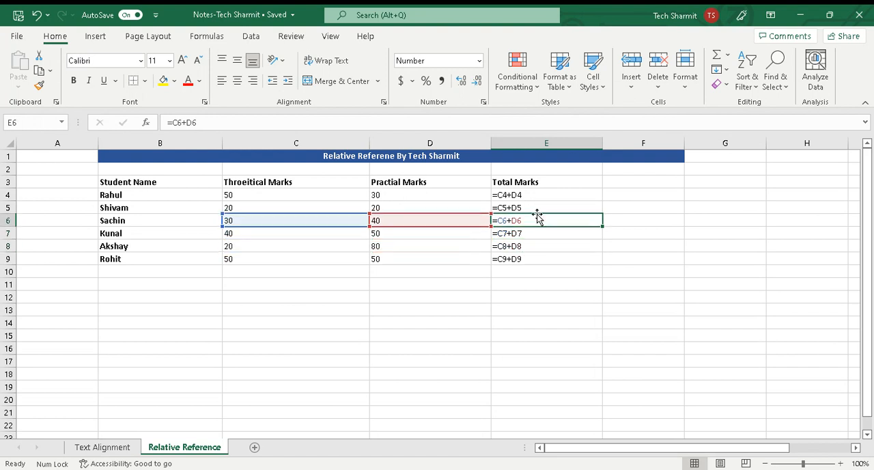
{"action": "left_click", "coordinate": [533, 195]}
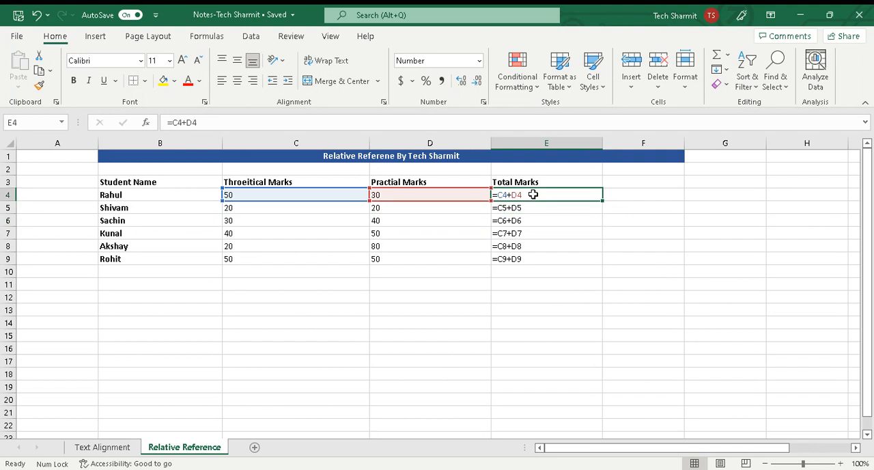
{"action": "left_click_drag", "start_coordinate": [527, 207], "coordinate": [533, 249]}
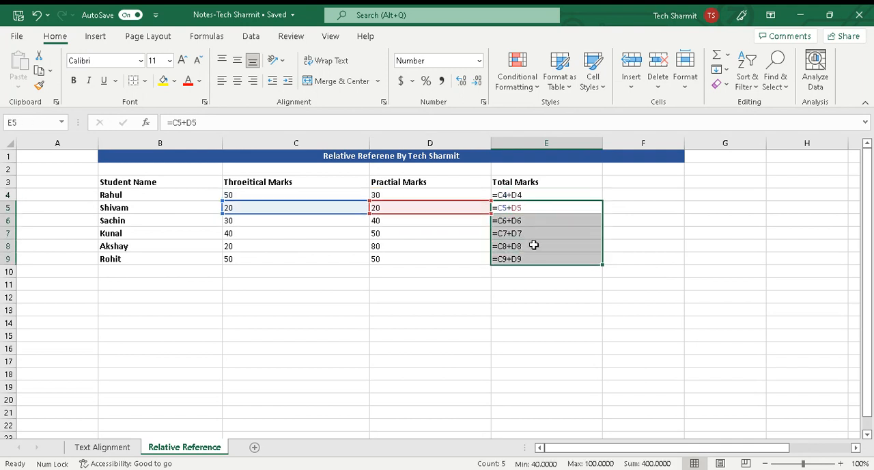
{"action": "left_click", "coordinate": [541, 220]}
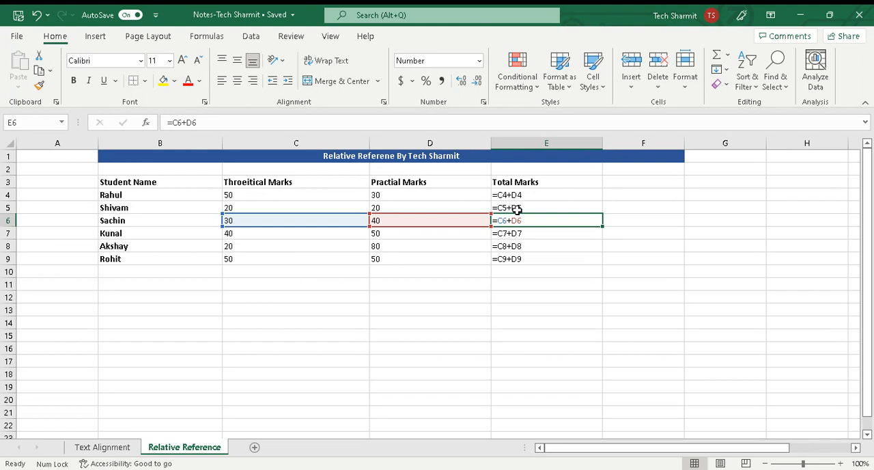
{"action": "key", "text": "ctrl+grave"}
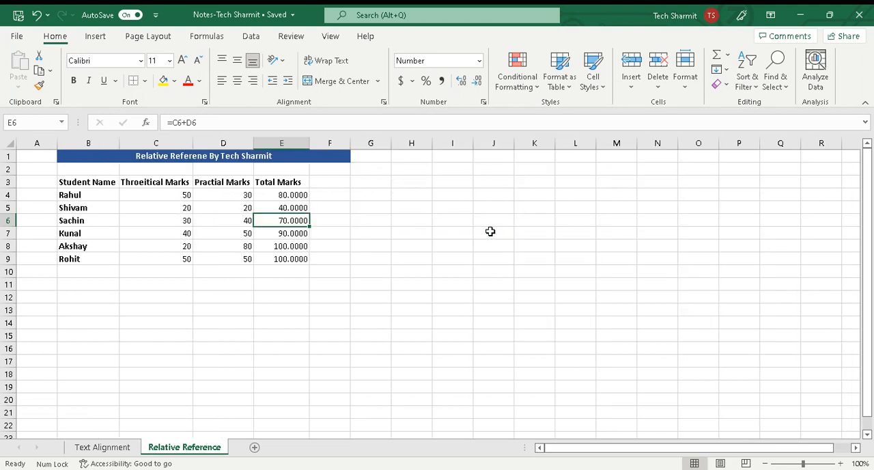
{"action": "left_click", "coordinate": [383, 252]}
{"action": "type", "text": "`"}
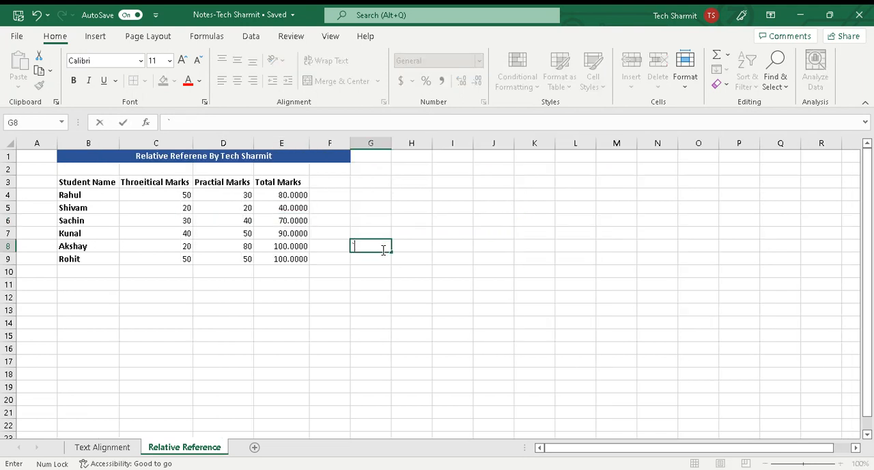
{"action": "key", "text": "BackSpace"}
{"action": "left_click", "coordinate": [398, 254]}
{"action": "left_click", "coordinate": [334, 232]}
{"action": "key", "text": "ctrl+grave"}
{"action": "key", "text": "ctrl+grave"}
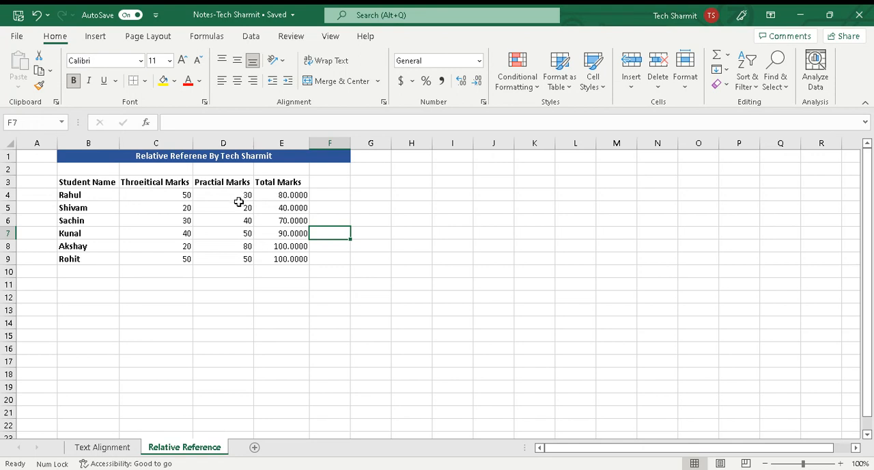
Format the practical marks in D4:D9 as Number with 4 decimal places
{"action": "left_click_drag", "start_coordinate": [236, 195], "coordinate": [237, 257]}
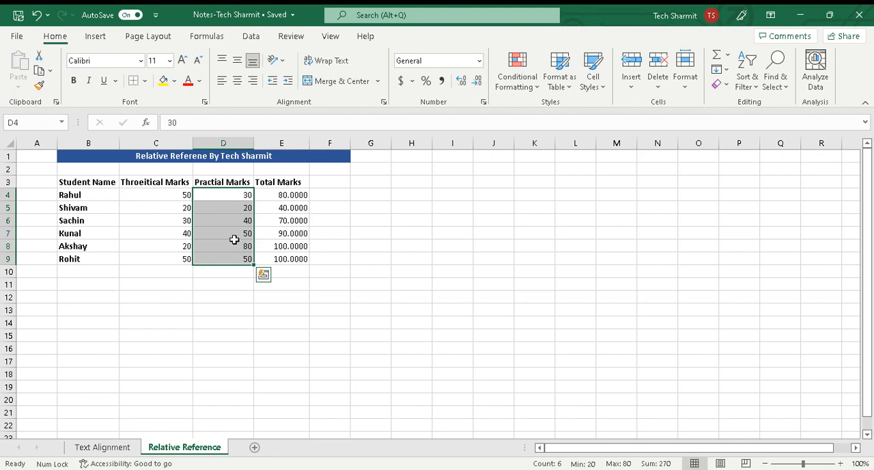
{"action": "key", "text": "ctrl+1"}
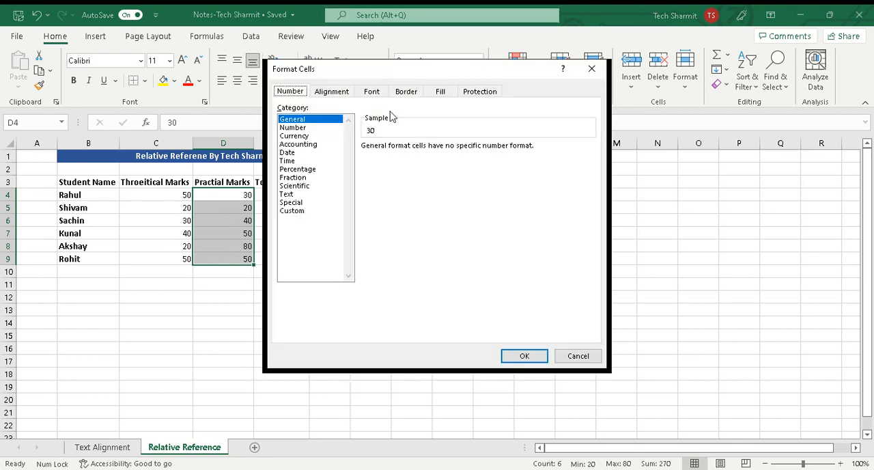
{"action": "left_click", "coordinate": [300, 135]}
{"action": "left_click", "coordinate": [293, 127]}
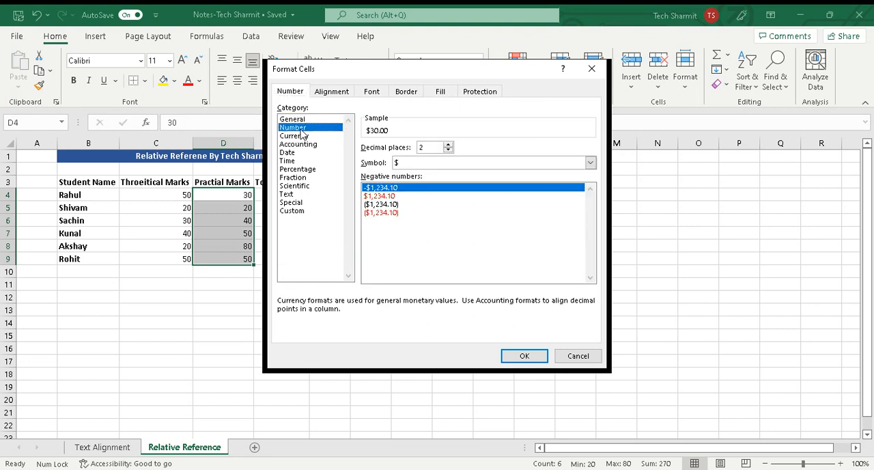
{"action": "left_click", "coordinate": [449, 145]}
{"action": "left_click", "coordinate": [449, 145]}
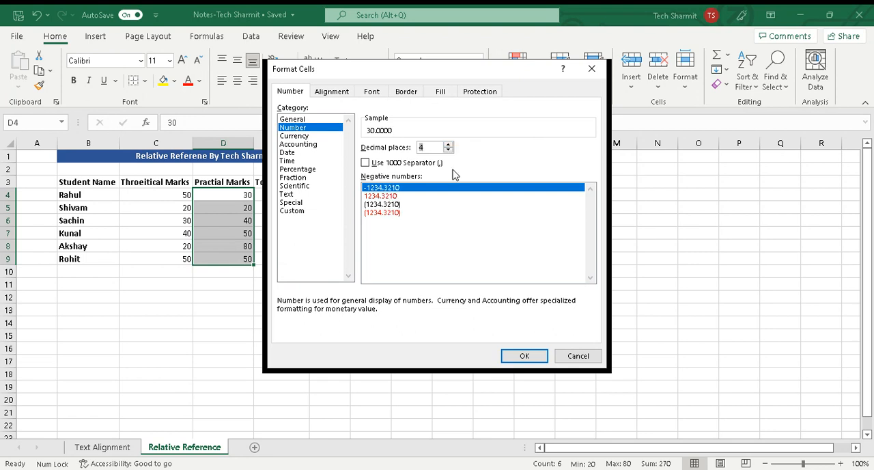
{"action": "left_click", "coordinate": [525, 356]}
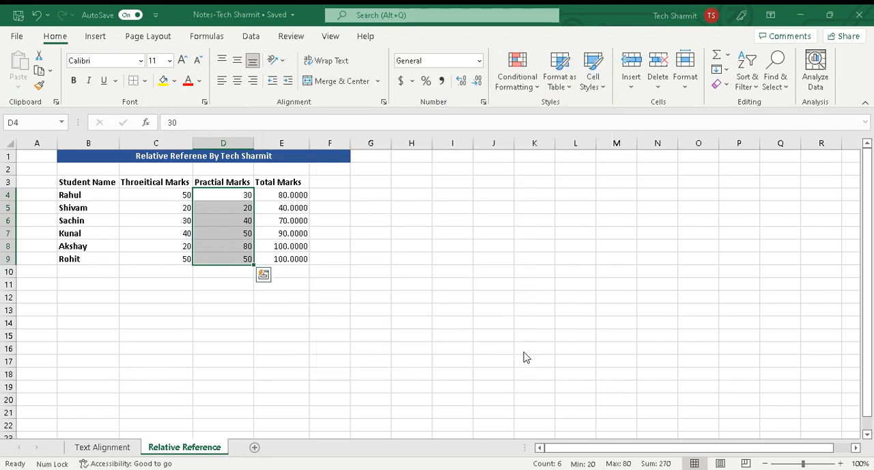
{"action": "left_click", "coordinate": [524, 349]}
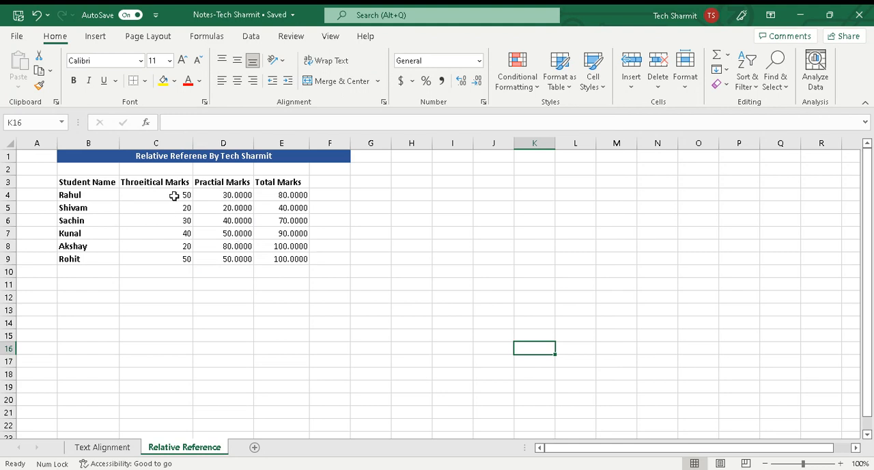
Clear all theoretical and practical marks from C4:D9, keeping the Total Marks formulas
{"action": "left_click_drag", "start_coordinate": [174, 195], "coordinate": [218, 257]}
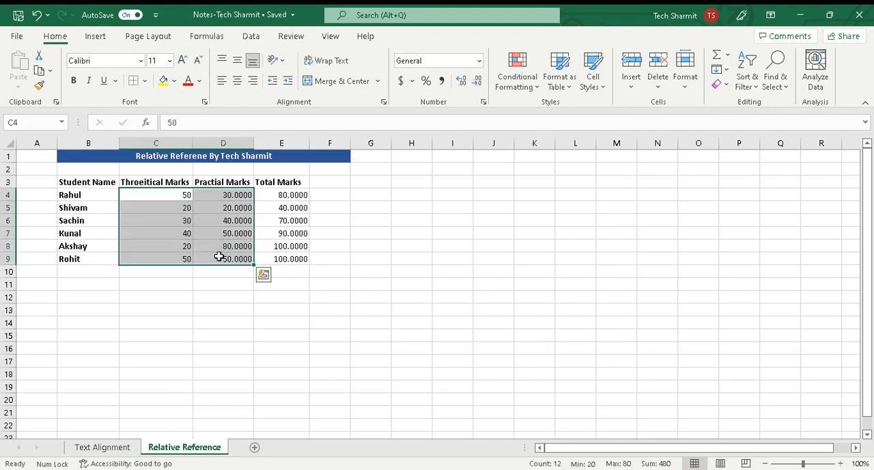
{"action": "key", "text": "Delete"}
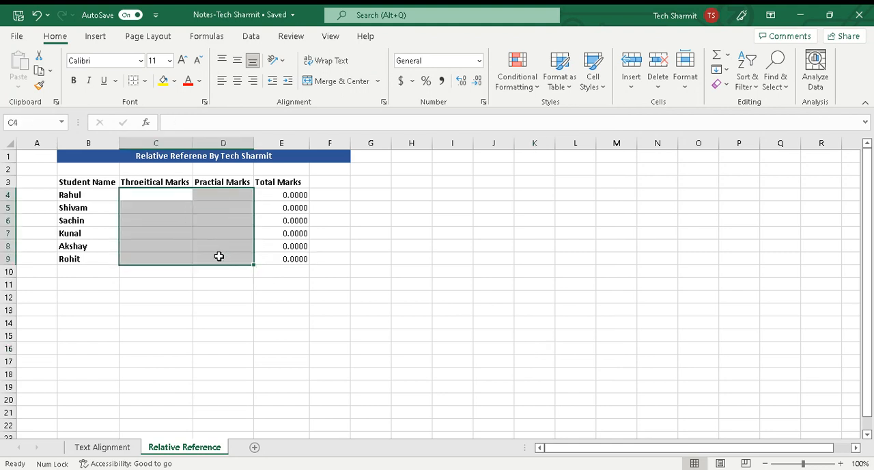
{"action": "left_click", "coordinate": [316, 205]}
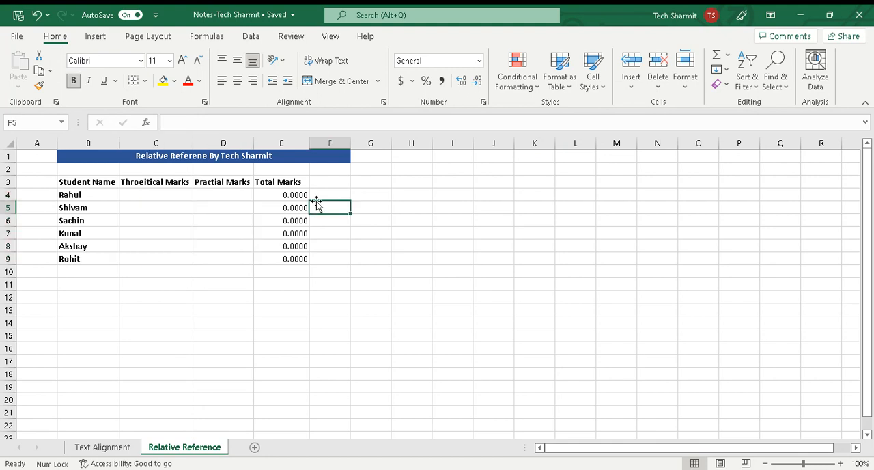
Enter theoretical marks of 50 in C4 and practical marks of 20 in D4 for the first student
{"action": "left_click", "coordinate": [168, 198]}
{"action": "type", "text": "50"}
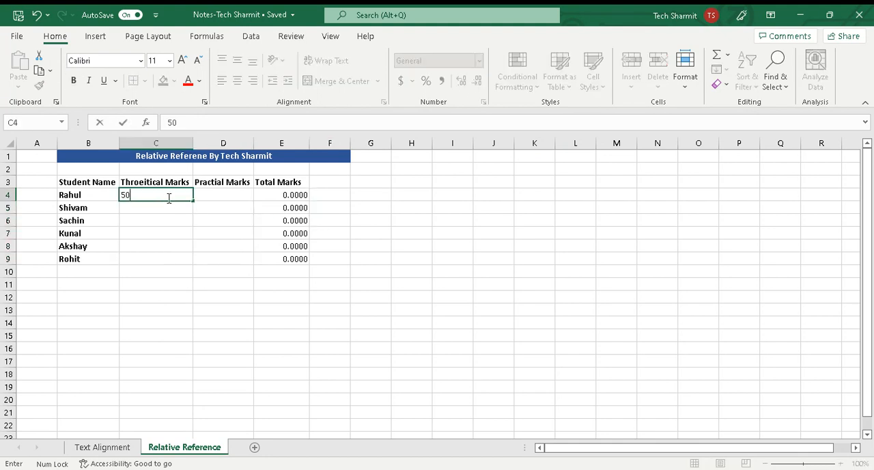
{"action": "key", "text": "Return"}
{"action": "key", "text": "Right"}
{"action": "key", "text": "Up"}
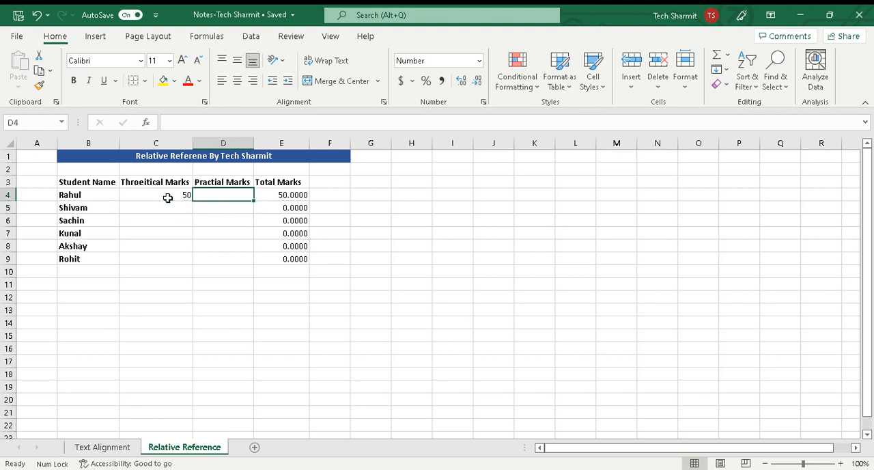
{"action": "type", "text": "20"}
{"action": "key", "text": "Return"}
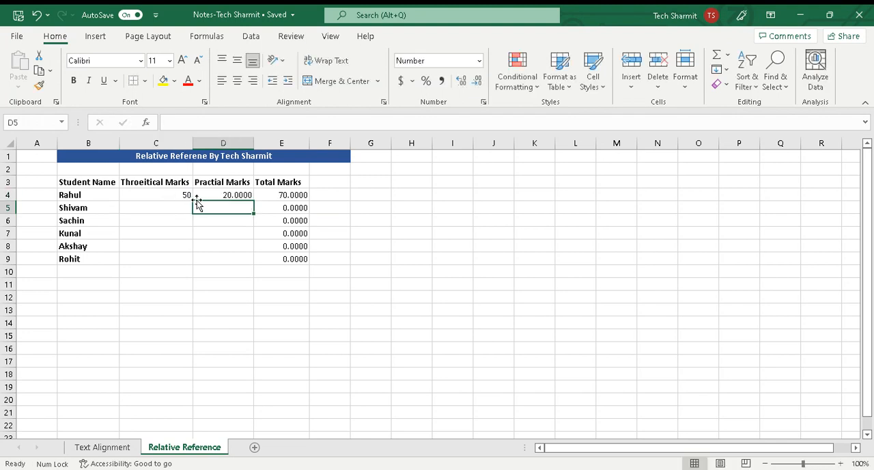
Enter 20 in C5 and 10 in D5 as the second student's marks, and check the Total Marks column
{"action": "left_click", "coordinate": [176, 208]}
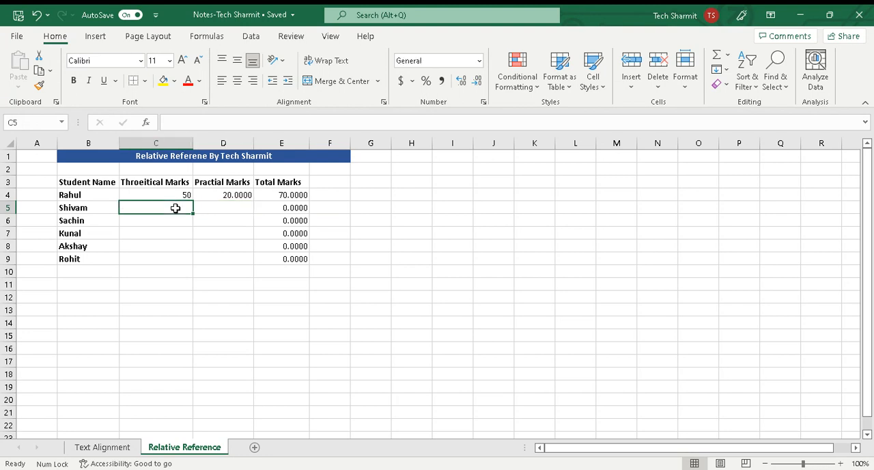
{"action": "type", "text": "20"}
{"action": "key", "text": "Return"}
{"action": "key", "text": "Right"}
{"action": "key", "text": "Up"}
{"action": "type", "text": "10"}
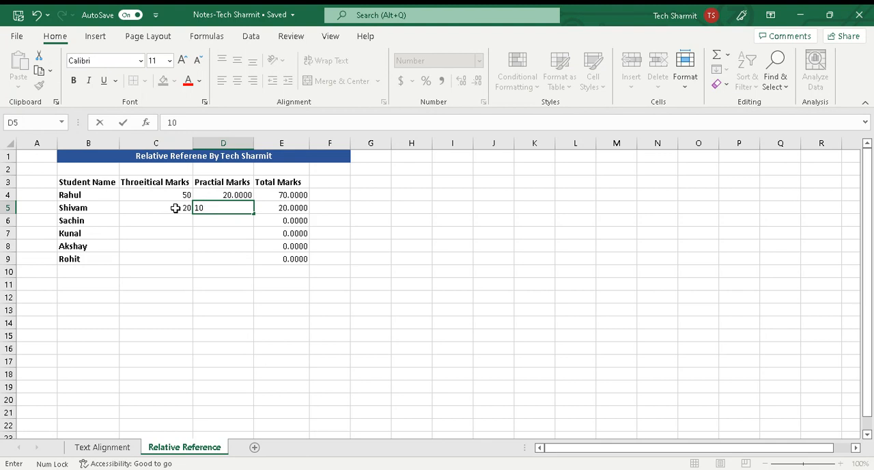
{"action": "key", "text": "Return"}
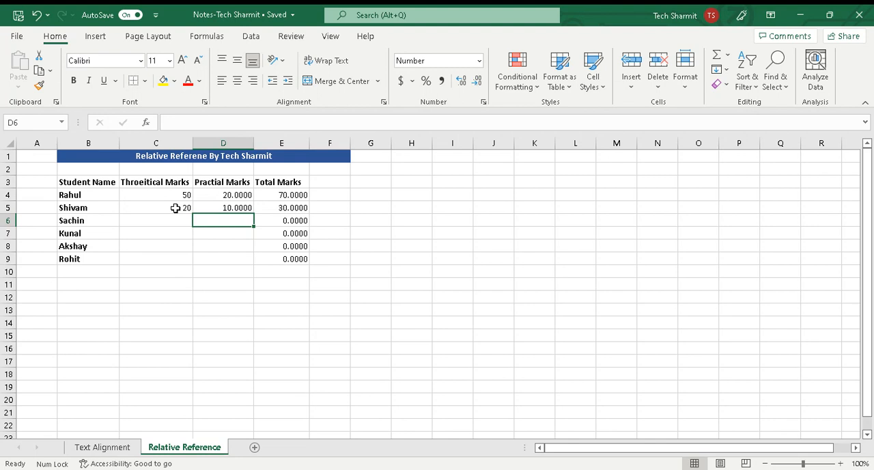
{"action": "left_click", "coordinate": [312, 269]}
{"action": "left_click_drag", "start_coordinate": [297, 196], "coordinate": [305, 233]}
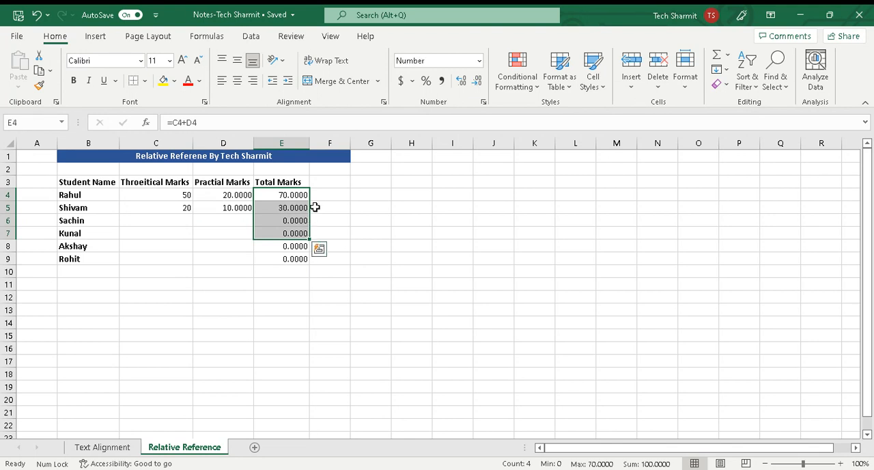
{"action": "left_click", "coordinate": [339, 193]}
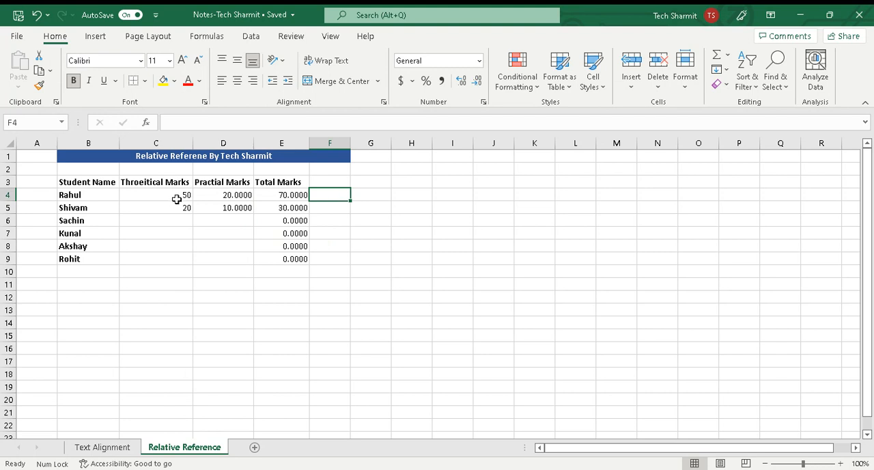
Copy the marks in C4:D5 and paste them into C6:D7 and C8:D9 for the remaining students
{"action": "left_click_drag", "start_coordinate": [185, 195], "coordinate": [214, 209]}
{"action": "key", "text": "ctrl+c"}
{"action": "left_click", "coordinate": [185, 220]}
{"action": "key", "text": "ctrl+v"}
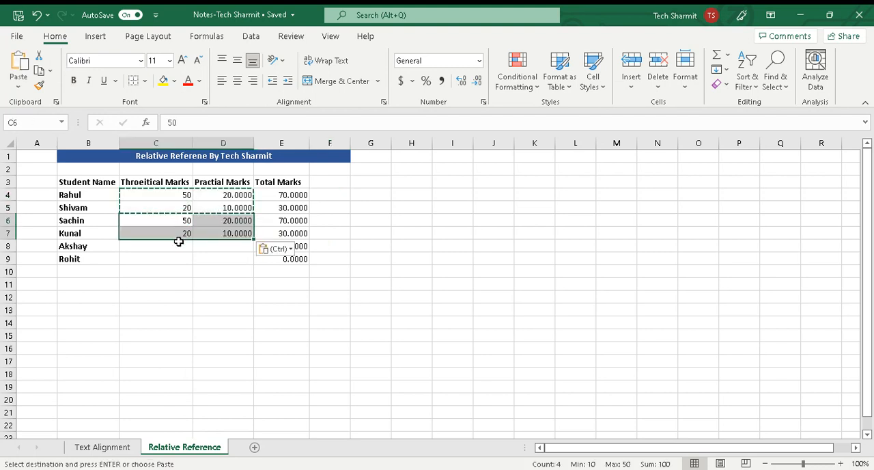
{"action": "left_click", "coordinate": [176, 246]}
{"action": "key", "text": "ctrl+v"}
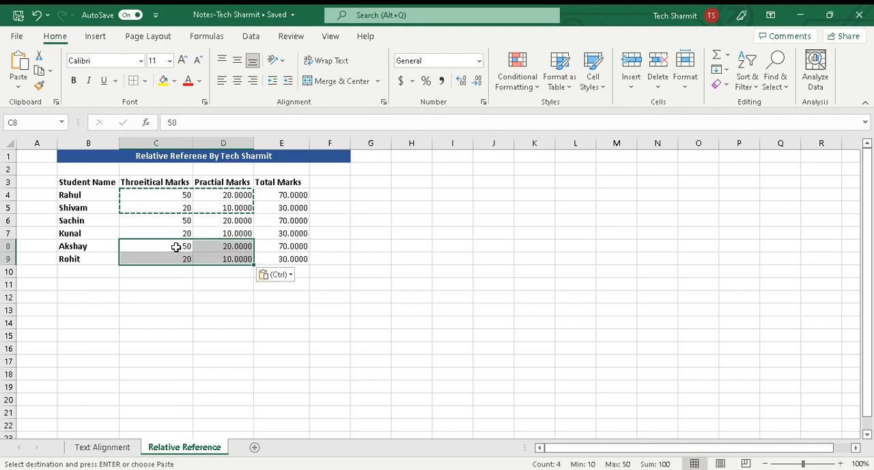
{"action": "left_click", "coordinate": [354, 271]}
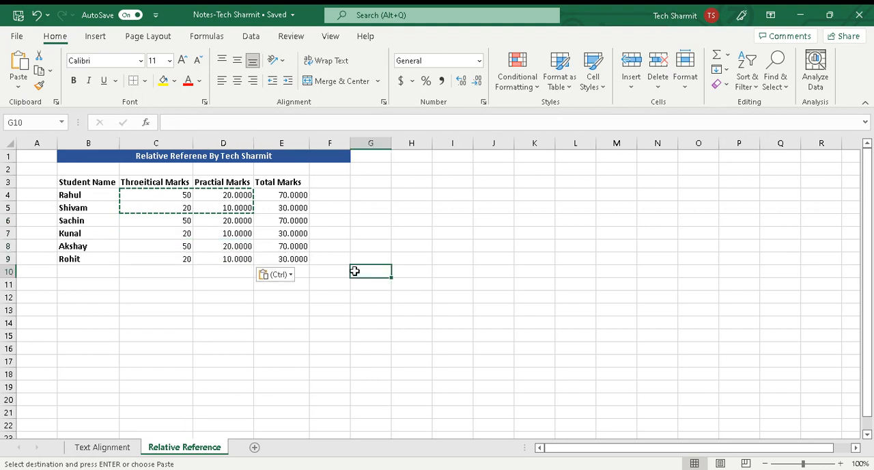